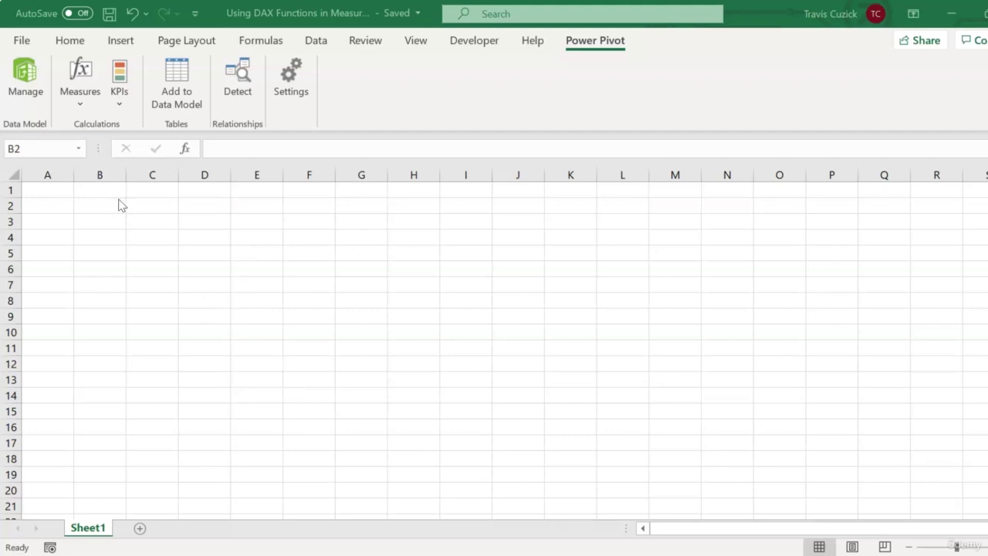
- Create a new measure on the Orders table named Order Count
{"action": "left_click", "coordinate": [84, 104]}
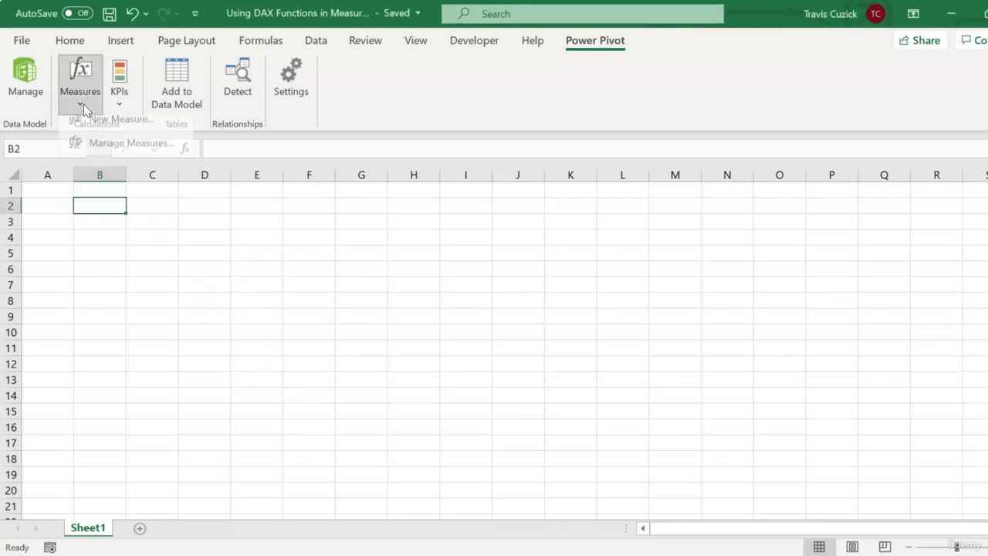
{"action": "left_click", "coordinate": [111, 131]}
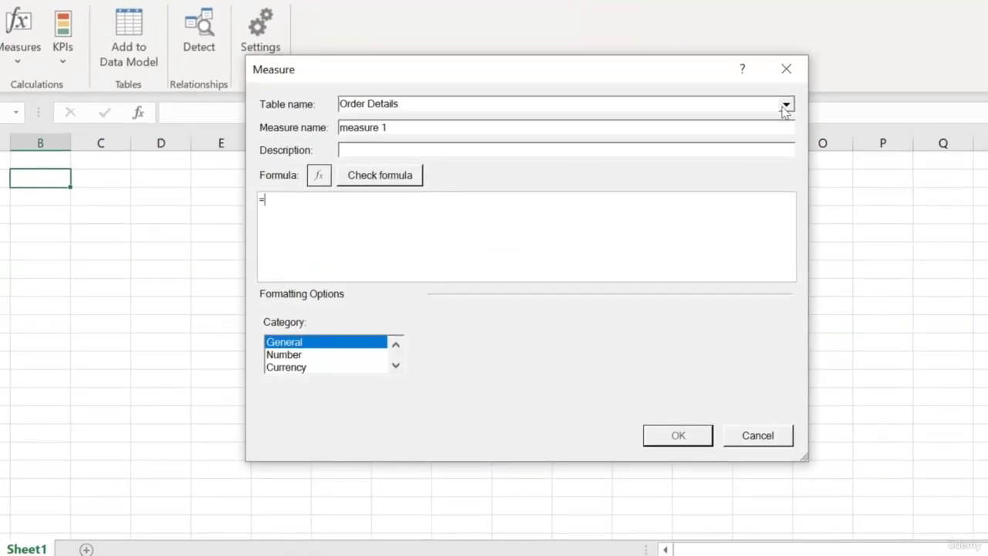
{"action": "left_click", "coordinate": [786, 103]}
{"action": "left_click", "coordinate": [750, 146]}
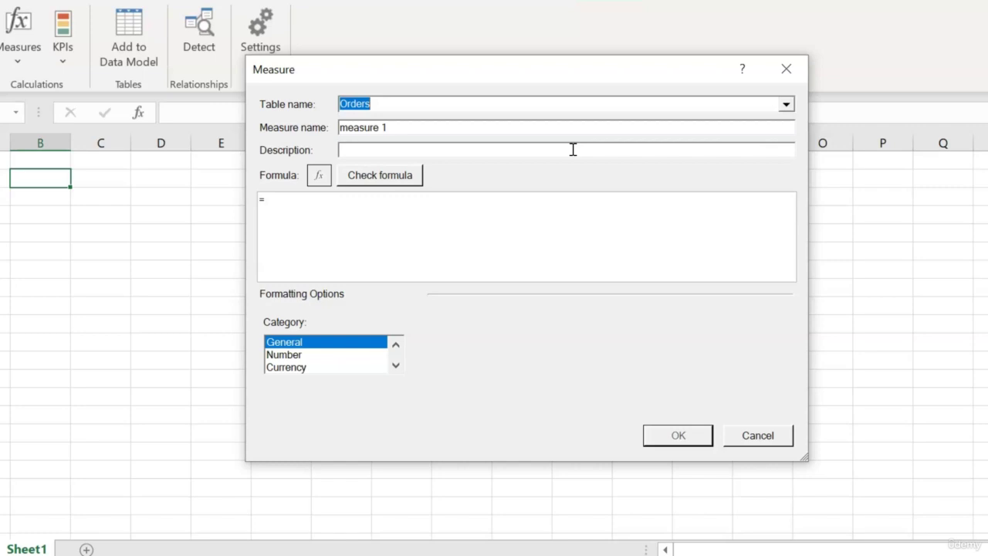
{"action": "left_click_drag", "start_coordinate": [486, 129], "coordinate": [325, 132]}
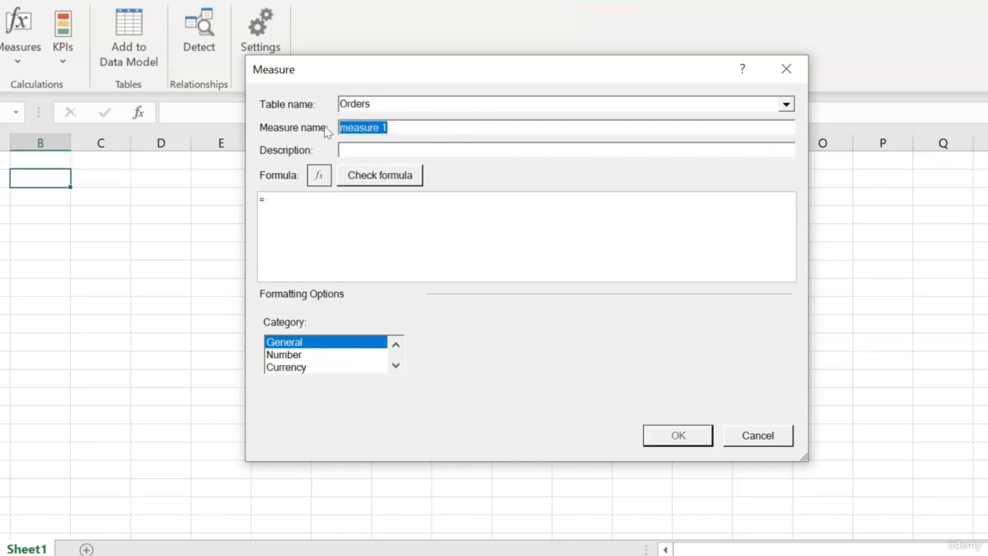
{"action": "type", "text": "Order Count"}
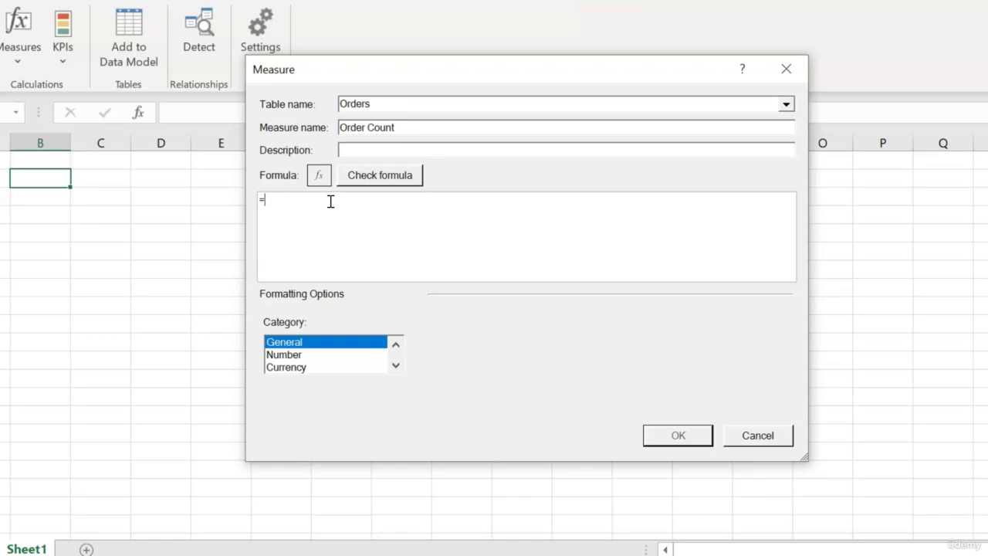
- Enter the formula =COUNTROWS(Orders) with autocomplete suggestions
{"action": "left_click", "coordinate": [331, 202]}
{"action": "type", "text": "COUNT"}
{"action": "key", "text": "Down"}
{"action": "key", "text": "Down"}
{"action": "key", "text": "Down"}
{"action": "key", "text": "Down"}
{"action": "key", "text": "Down"}
{"action": "key", "text": "Down"}
{"action": "key", "text": "Down"}
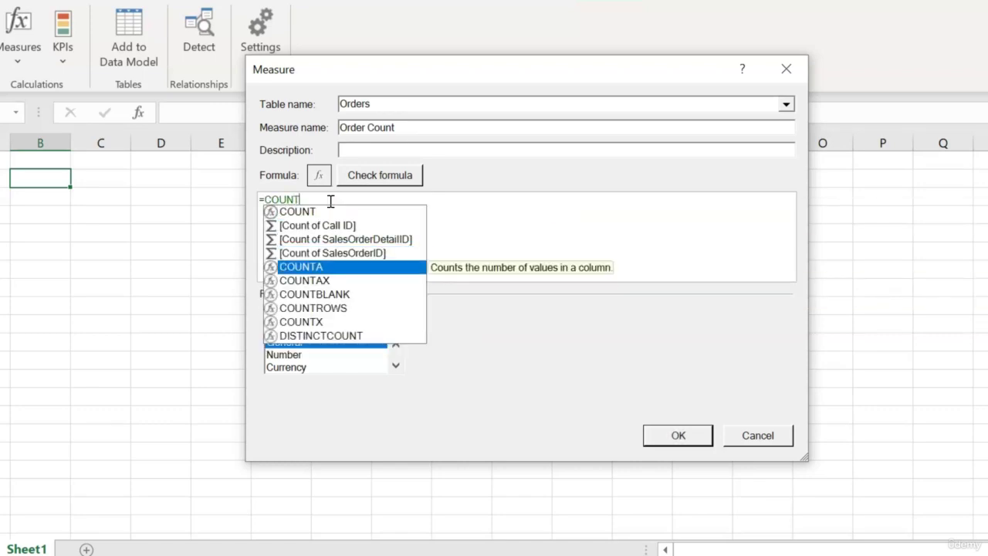
{"action": "key", "text": "Tab"}
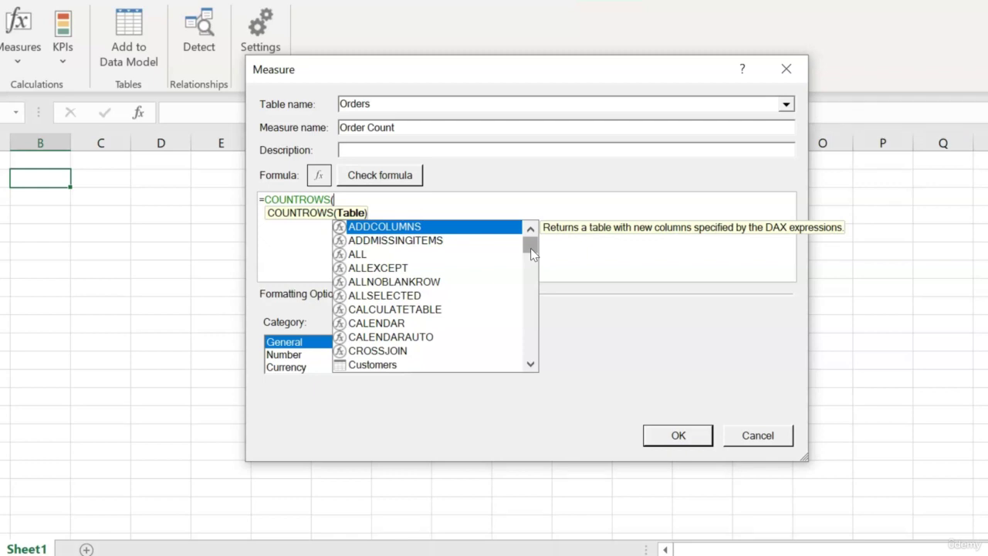
{"action": "type", "text": "ORD"}
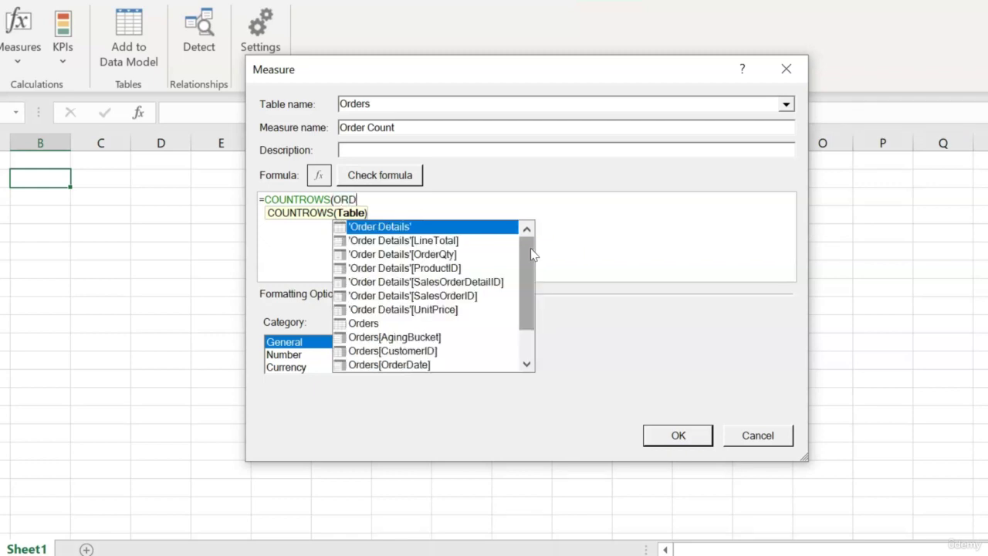
{"action": "key", "text": "Down"}
{"action": "key", "text": "Down"}
{"action": "key", "text": "Down"}
{"action": "key", "text": "Down"}
{"action": "key", "text": "Down"}
{"action": "key", "text": "Down"}
{"action": "key", "text": "Down"}
{"action": "key", "text": "Tab"}
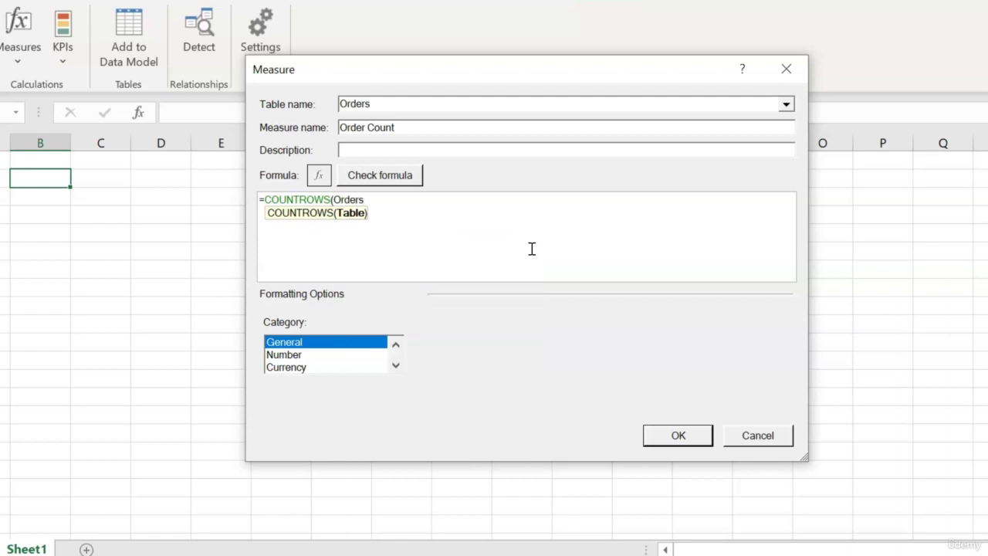
{"action": "type", "text": ")"}
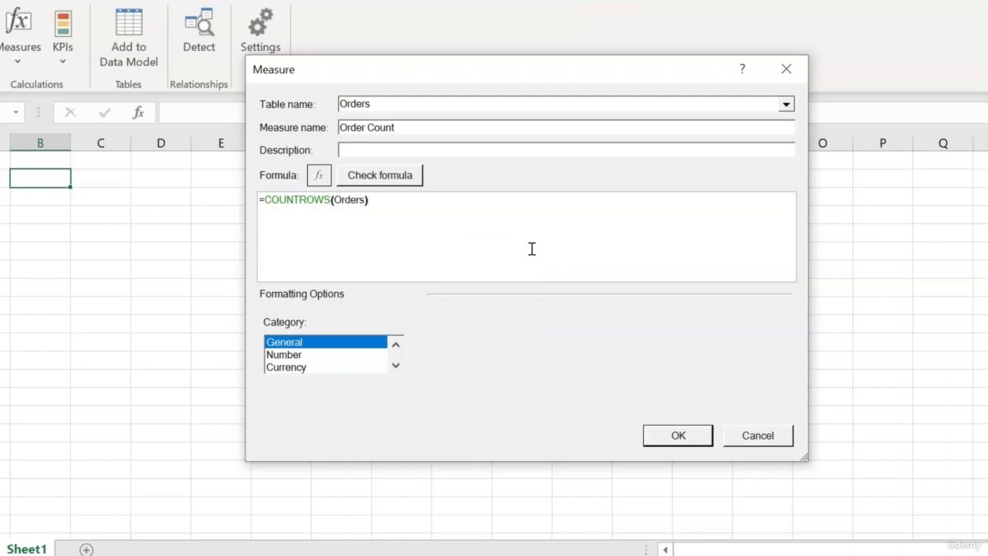
- Check the formula, format Order Count as Number with 0 decimals and 1000 separator, and save
{"action": "left_click", "coordinate": [398, 179]}
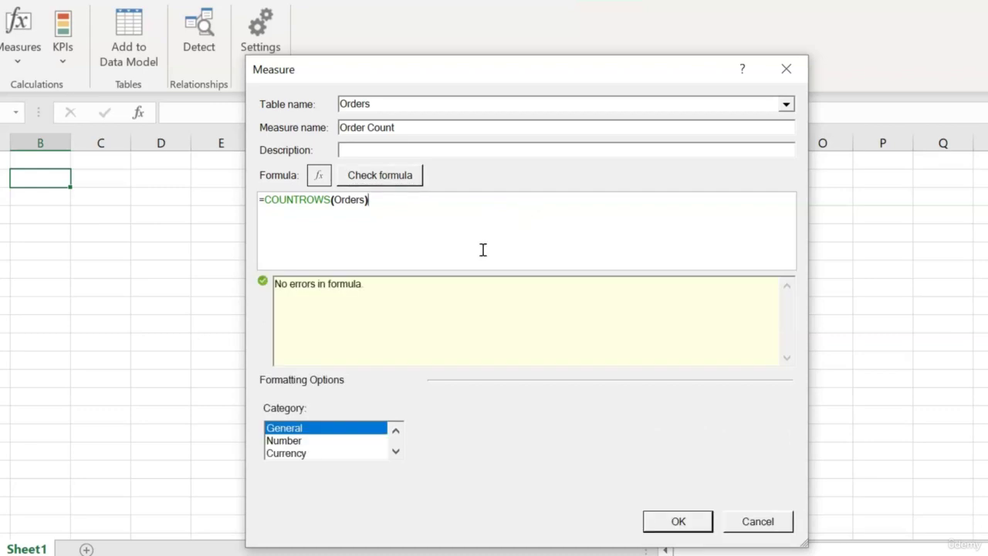
{"action": "left_click", "coordinate": [292, 444]}
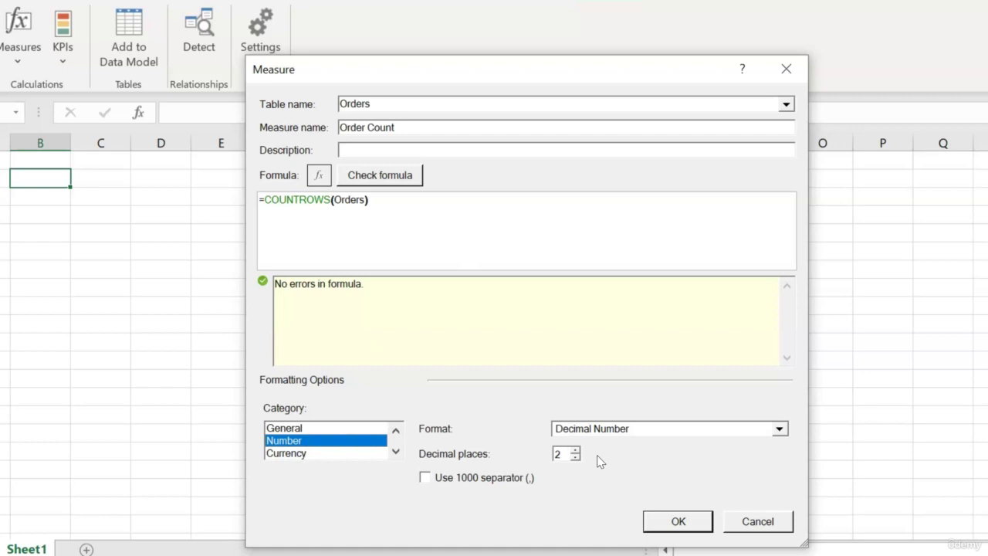
{"action": "left_click", "coordinate": [580, 459]}
{"action": "left_click", "coordinate": [573, 459]}
{"action": "left_click", "coordinate": [573, 459]}
{"action": "left_click", "coordinate": [425, 478]}
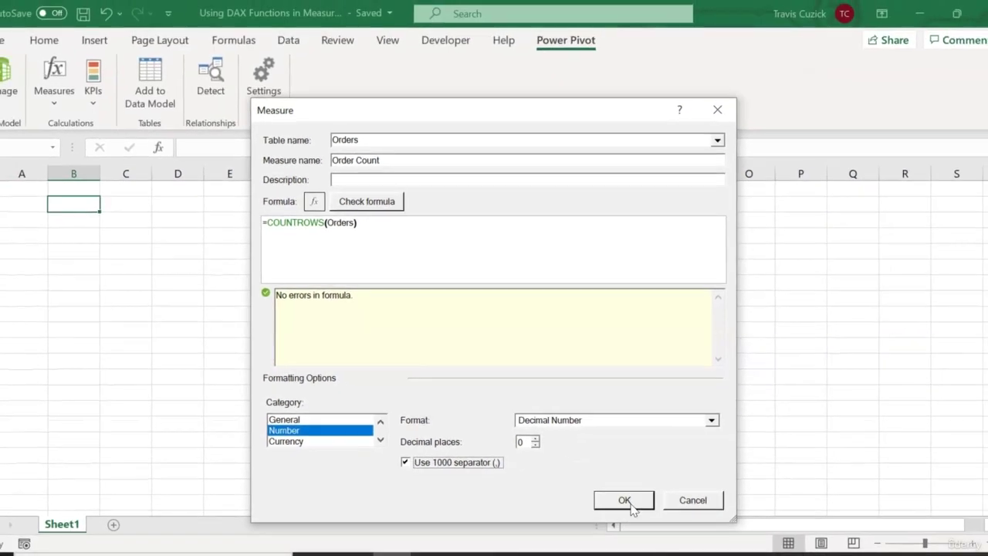
{"action": "left_click", "coordinate": [627, 501]}
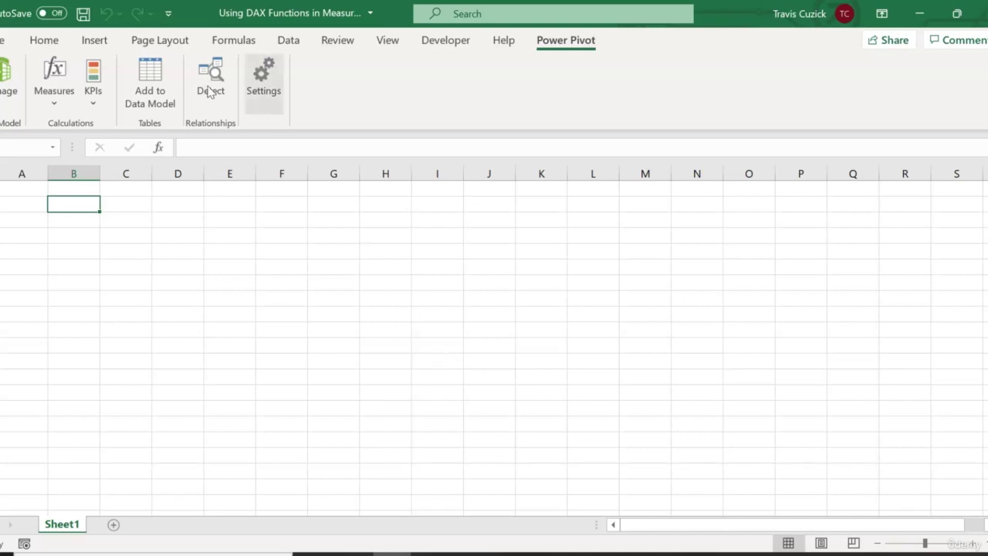
- Insert a Data Model PivotTable at B2 and put Regions Name in Rows
{"action": "left_click", "coordinate": [99, 41]}
{"action": "left_click", "coordinate": [12, 86]}
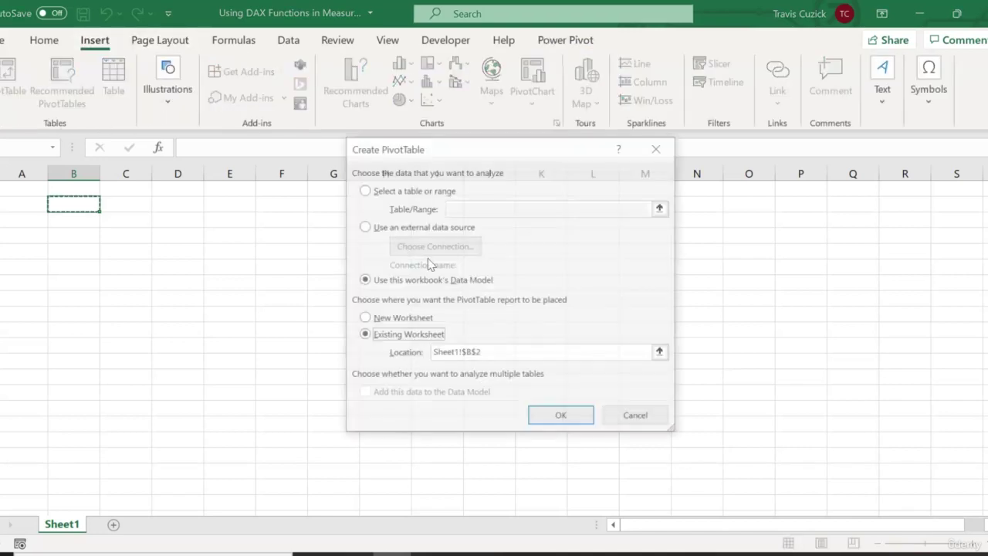
{"action": "left_click", "coordinate": [562, 417]}
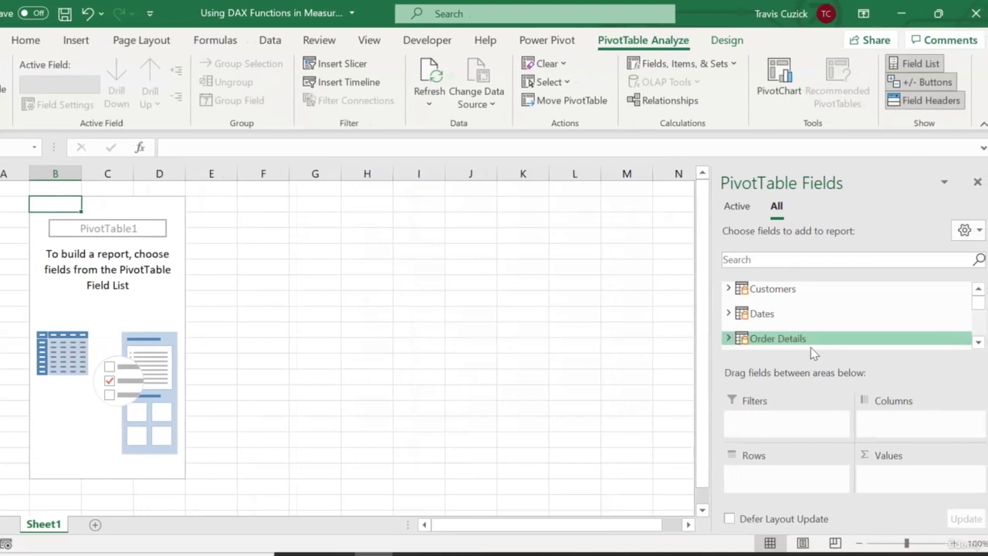
{"action": "scroll", "coordinate": [849, 324], "scroll_direction": "down", "scroll_amount": 3}
{"action": "scroll", "coordinate": [974, 323], "scroll_direction": "down", "scroll_amount": 1}
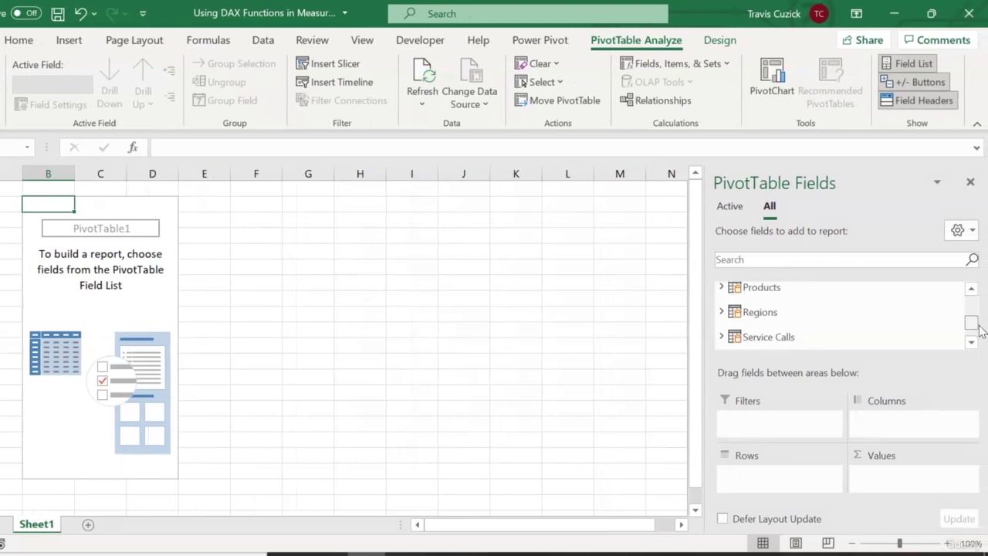
{"action": "left_click", "coordinate": [726, 310]}
{"action": "left_click_drag", "start_coordinate": [780, 340], "coordinate": [779, 477]}
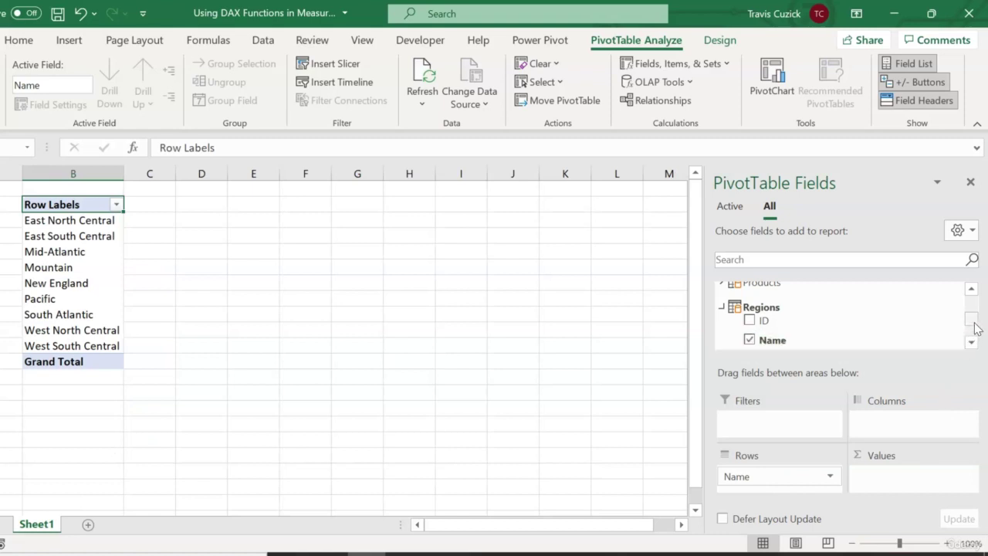
- Add the Orders table's Order Count measure to the Values area
{"action": "scroll", "coordinate": [973, 321], "scroll_direction": "up", "scroll_amount": 2}
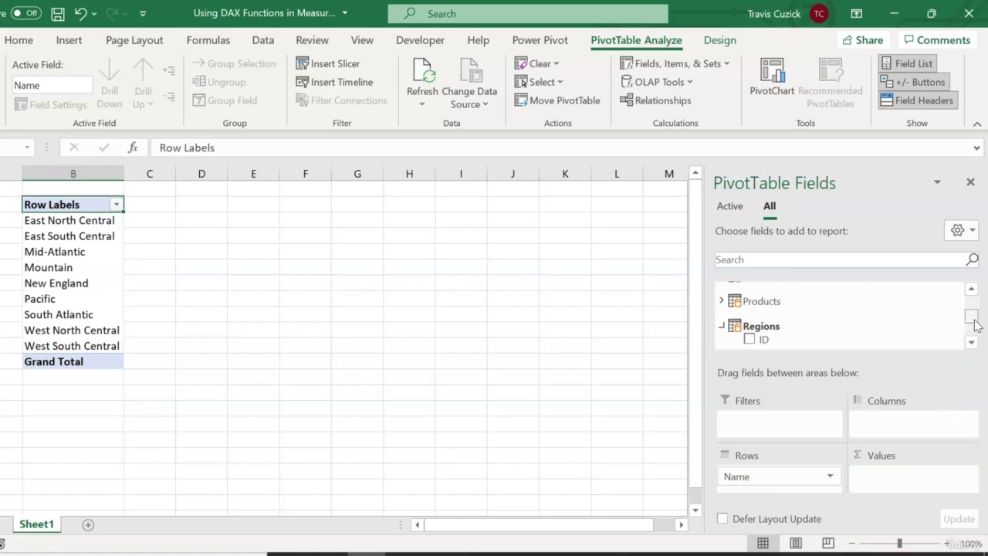
{"action": "left_click", "coordinate": [722, 308]}
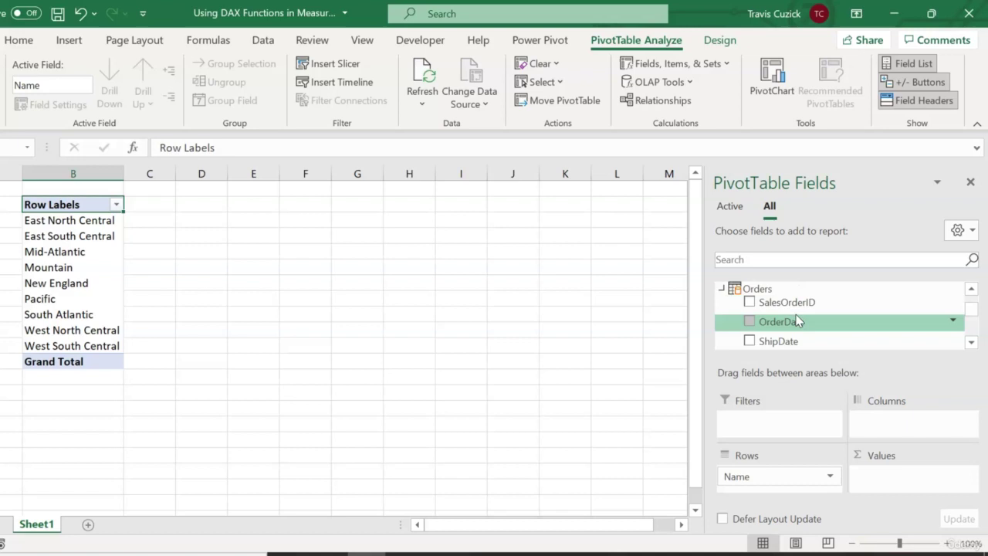
{"action": "scroll", "coordinate": [974, 319], "scroll_direction": "down", "scroll_amount": 2}
{"action": "scroll", "coordinate": [975, 320], "scroll_direction": "down", "scroll_amount": 3}
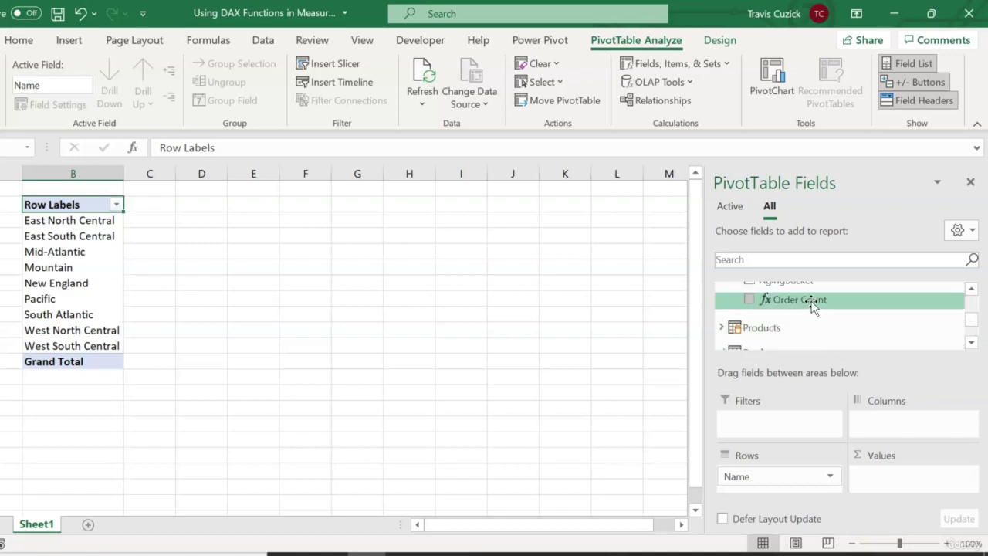
{"action": "scroll", "coordinate": [810, 305], "scroll_direction": "down", "scroll_amount": 1}
{"action": "left_click_drag", "start_coordinate": [800, 287], "coordinate": [924, 470]}
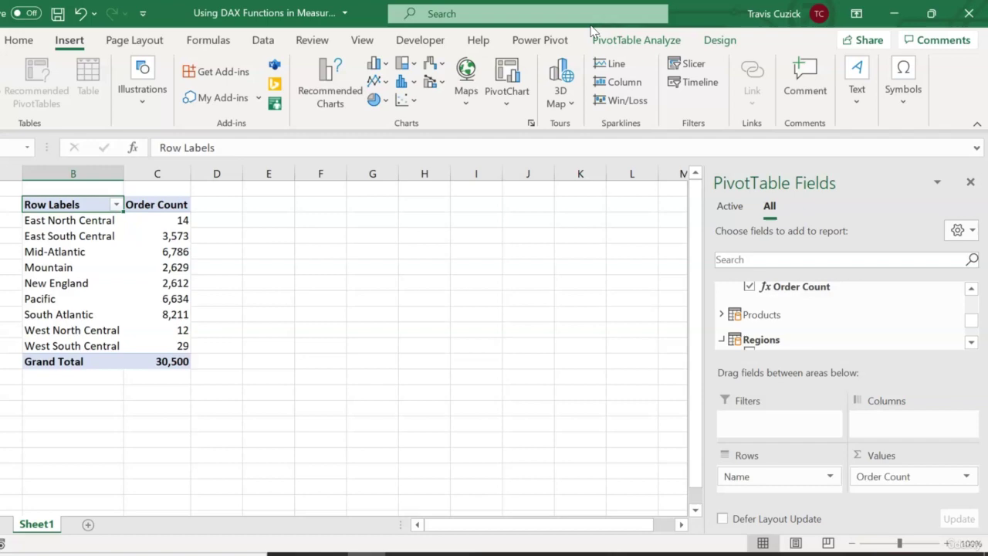
- Start another new measure and name it # Days Product Sold
{"action": "left_click", "coordinate": [546, 41]}
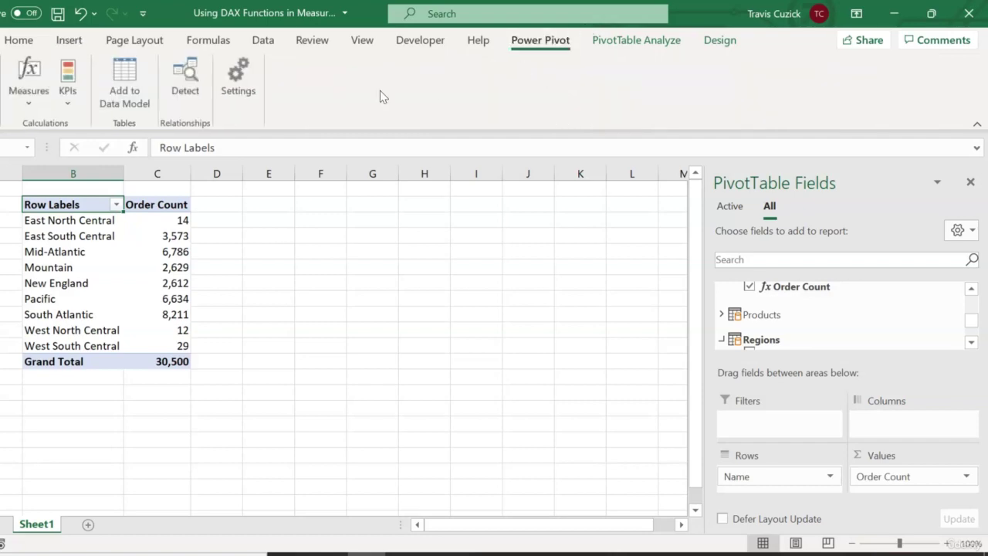
{"action": "left_click", "coordinate": [27, 108]}
{"action": "left_click", "coordinate": [42, 126]}
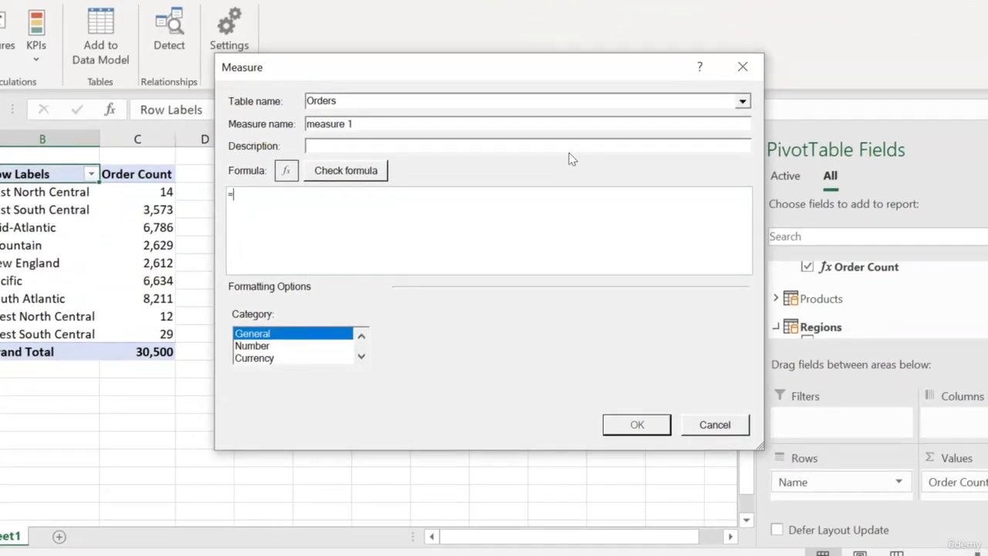
{"action": "left_click", "coordinate": [397, 126]}
{"action": "key", "text": "ctrl+a"}
{"action": "key", "text": "BackSpace"}
{"action": "type", "text": "# Days Product Sold"}
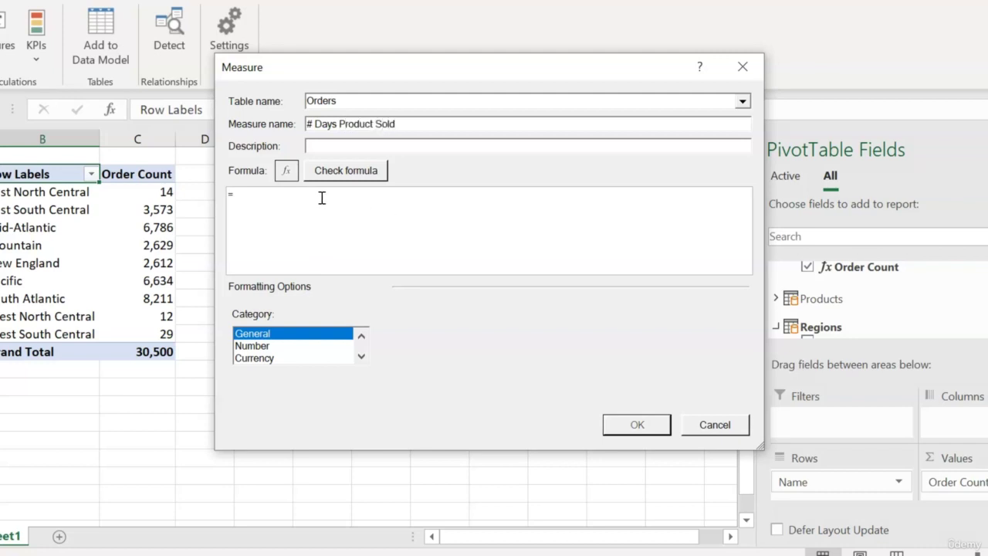
- Enter the formula =DISTINCTCOUNT(Orders[OrderDate])
{"action": "left_click", "coordinate": [319, 195]}
{"action": "type", "text": "DIST"}
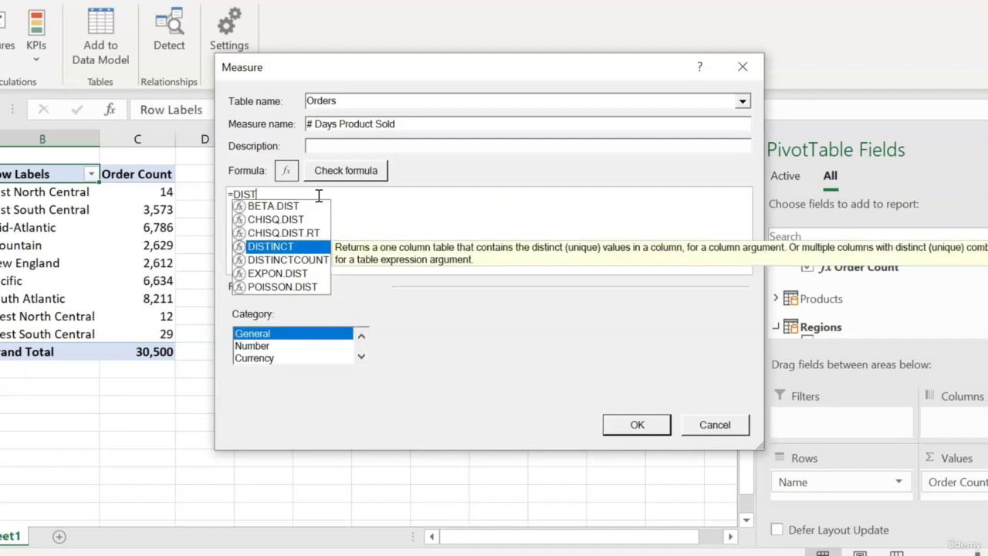
{"action": "key", "text": "Down"}
{"action": "key", "text": "Tab"}
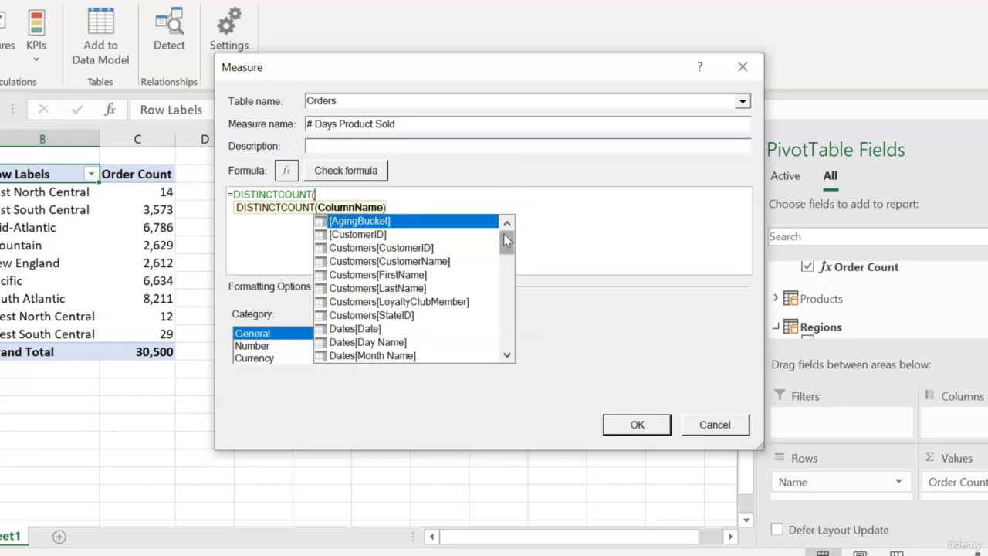
{"action": "left_click_drag", "start_coordinate": [504, 237], "coordinate": [489, 280]}
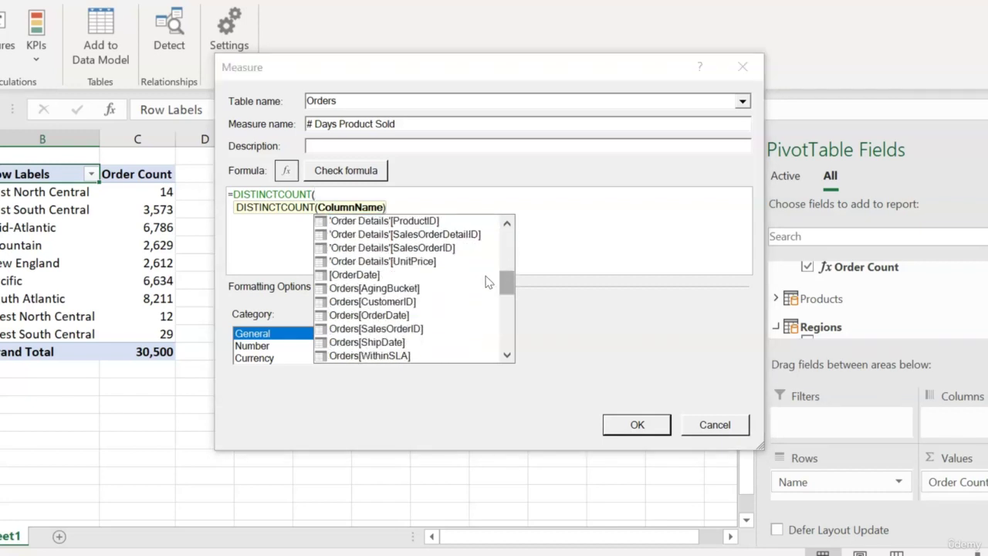
{"action": "double_click", "coordinate": [390, 323]}
{"action": "type", "text": ")"}
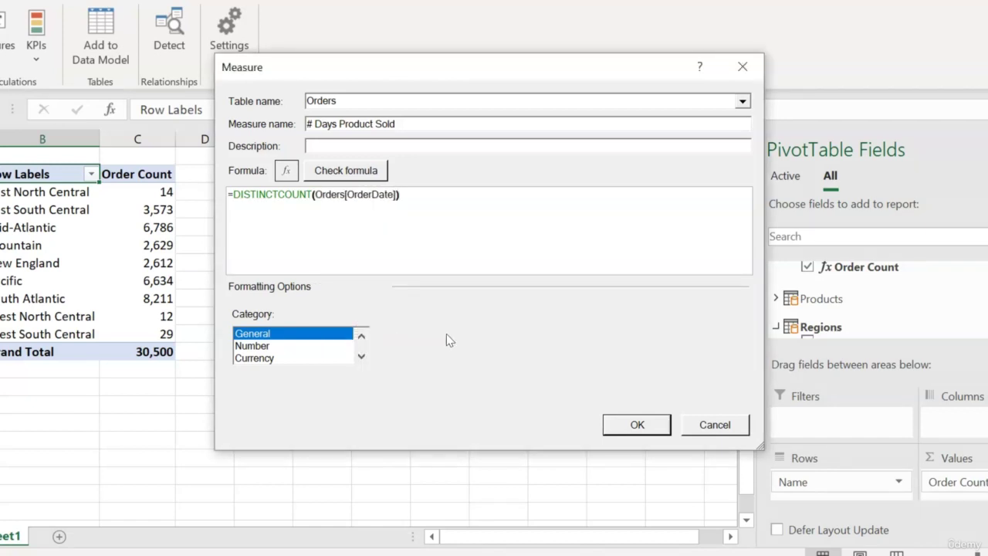
- Check the formula, format as Number with 0 decimals and 1000 separator, and save
{"action": "left_click", "coordinate": [351, 175]}
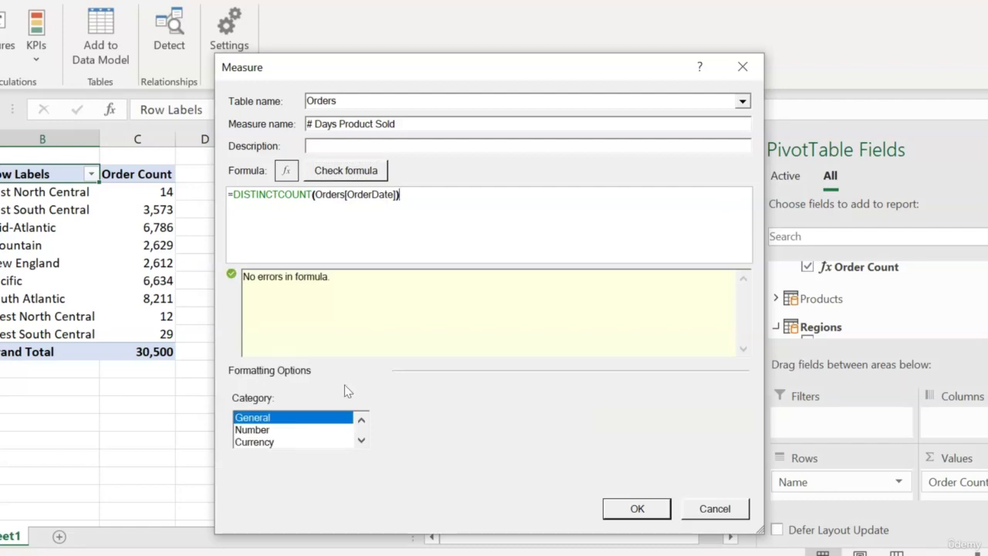
{"action": "left_click", "coordinate": [261, 431]}
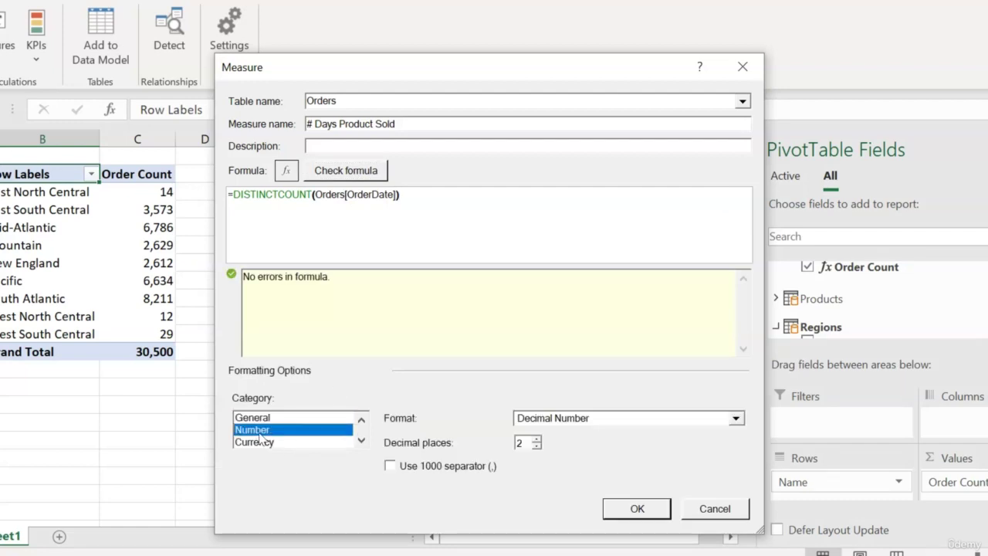
{"action": "left_click", "coordinate": [537, 446]}
{"action": "left_click", "coordinate": [537, 446]}
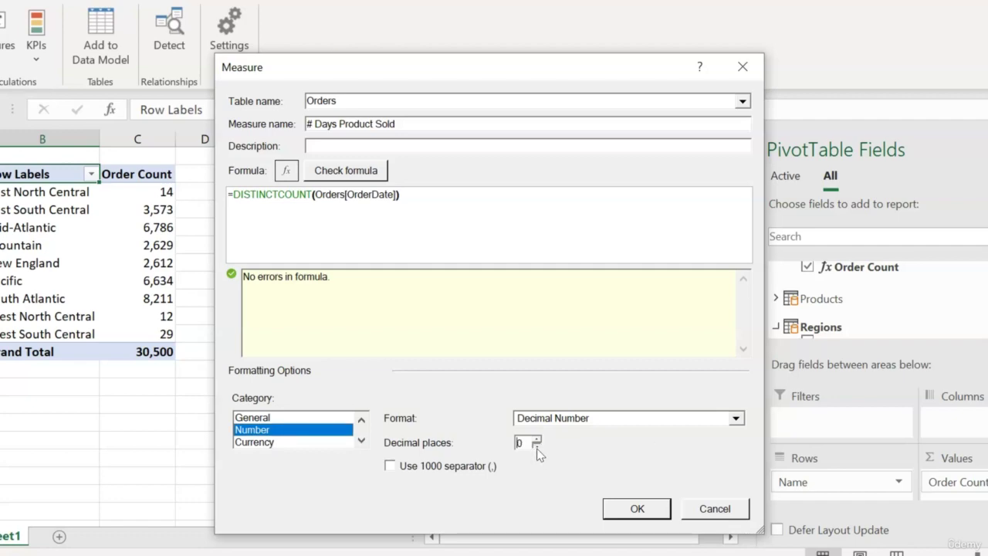
{"action": "left_click", "coordinate": [390, 467]}
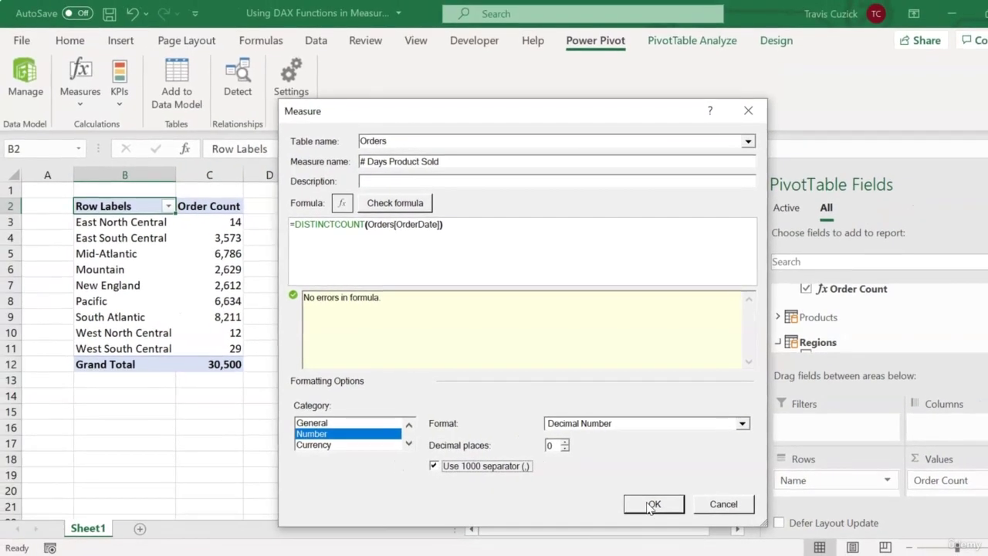
{"action": "left_click", "coordinate": [653, 504]}
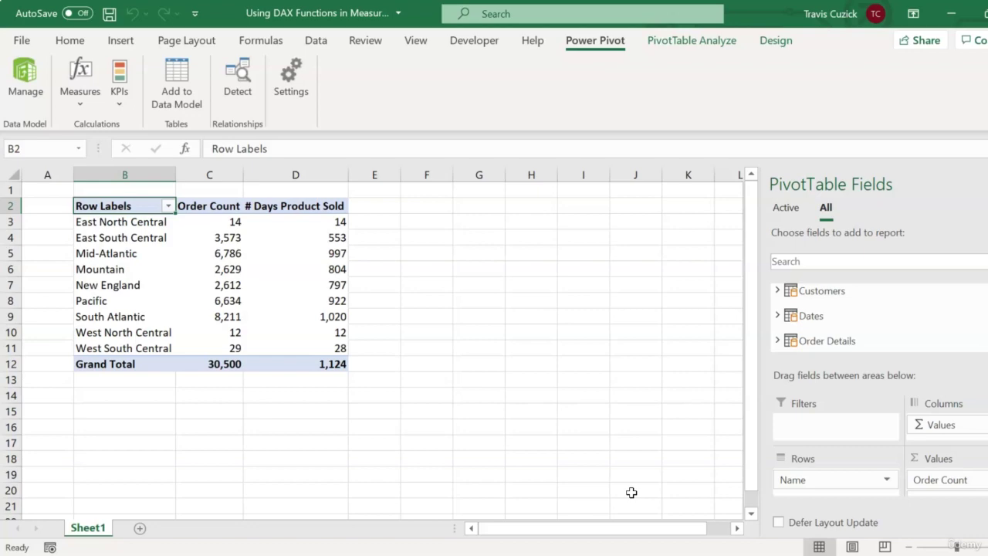
- Create a new measure, replacing the default name with Orders Per Day
{"action": "left_click", "coordinate": [89, 104]}
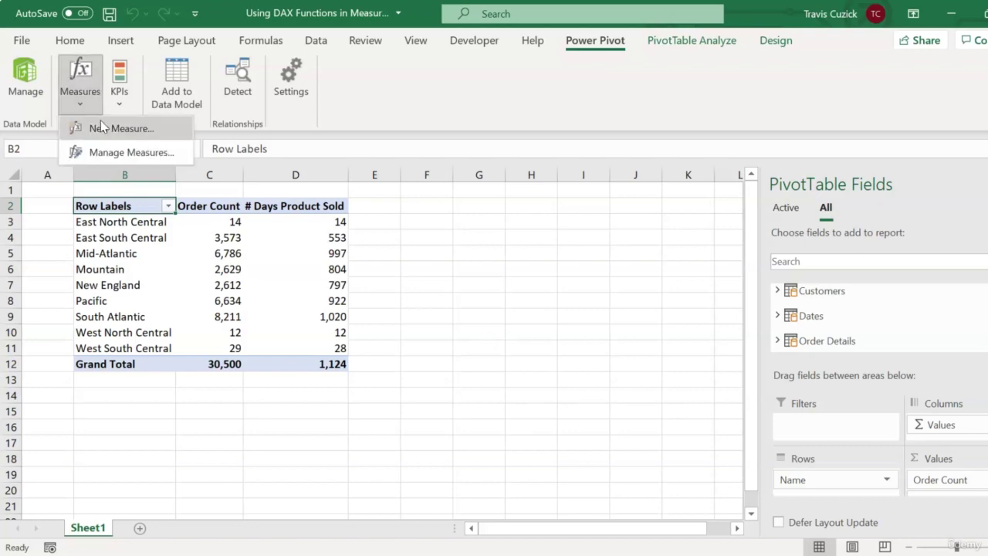
{"action": "left_click", "coordinate": [103, 128]}
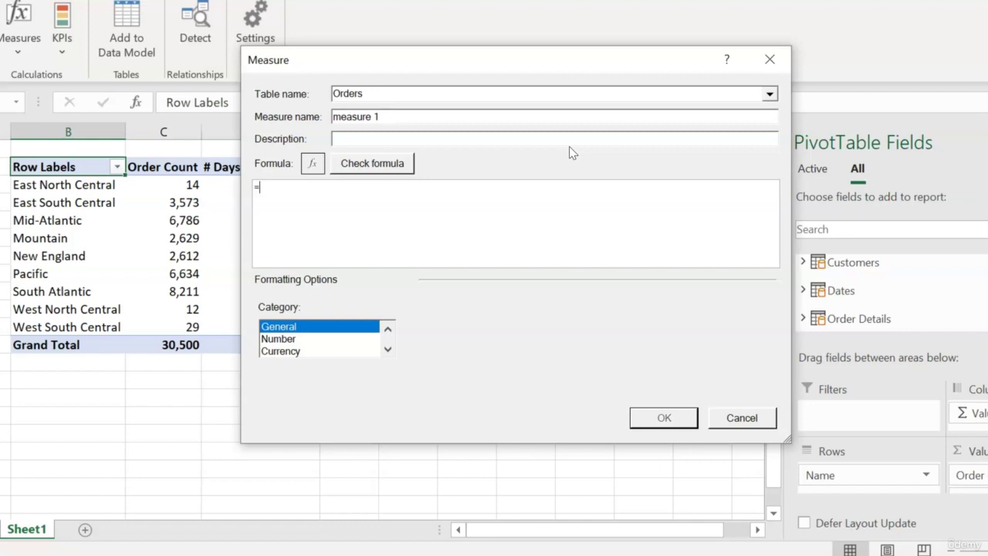
{"action": "left_click_drag", "start_coordinate": [383, 116], "coordinate": [332, 116]}
{"action": "key", "text": "BackSpace"}
{"action": "type", "text": "Orders Per Day"}
- Type the formula =DIVIDE([Order Count],[# Days Product Sold] using autocomplete
{"action": "left_click", "coordinate": [342, 184]}
{"action": "type", "text": "div"}
{"action": "key", "text": "Tab"}
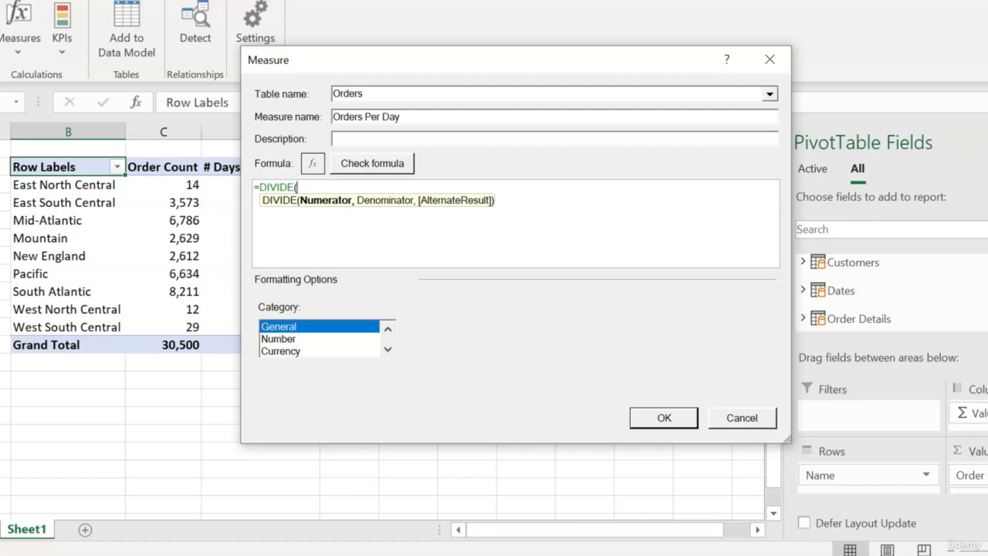
{"action": "type", "text": "orde"}
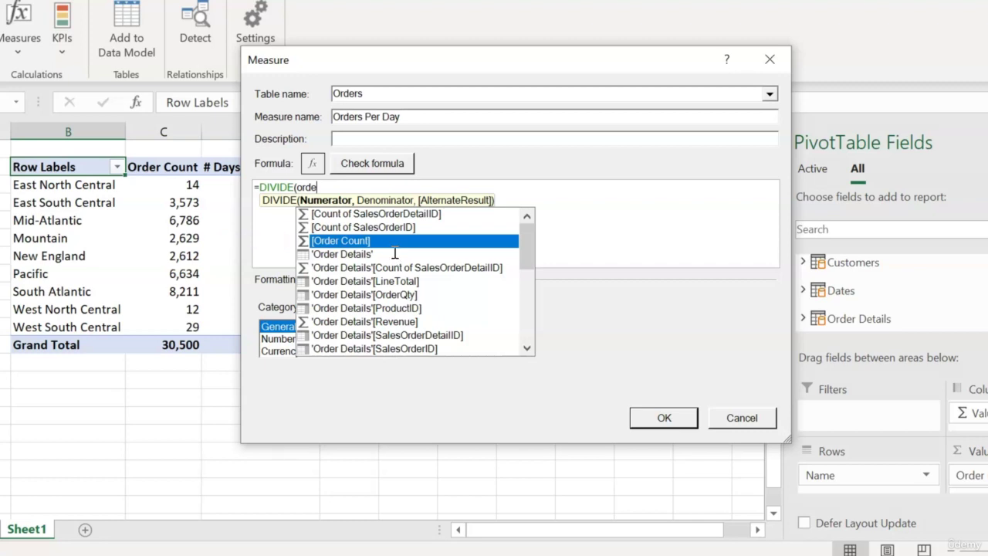
{"action": "key", "text": "Tab"}
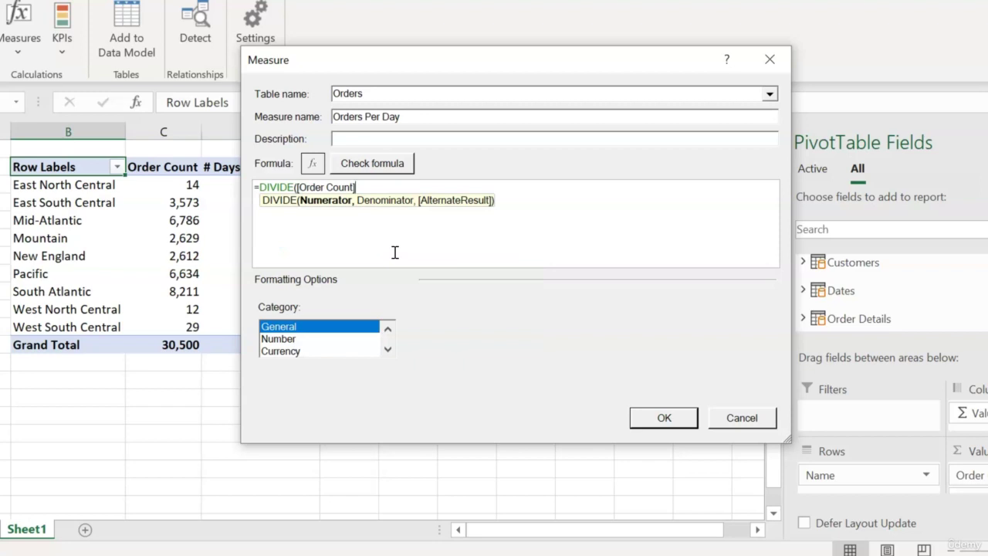
{"action": "type", "text": ","}
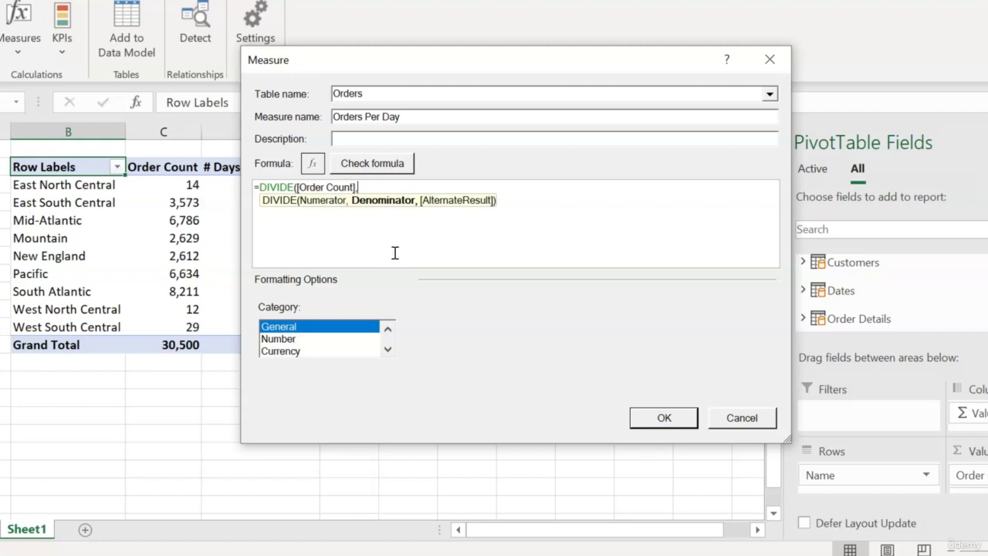
{"action": "type", "text": "#"}
{"action": "type", "text": "["}
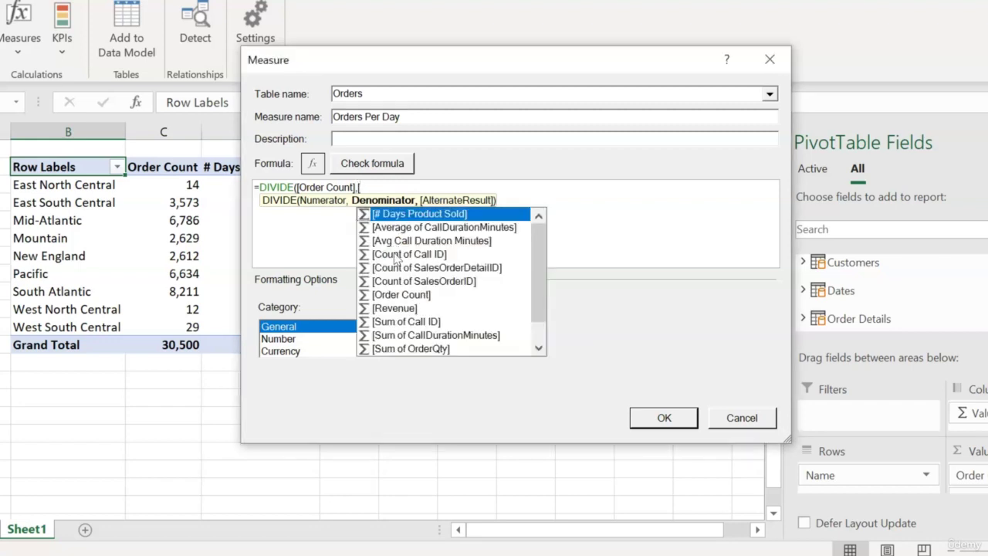
{"action": "type", "text": "#"}
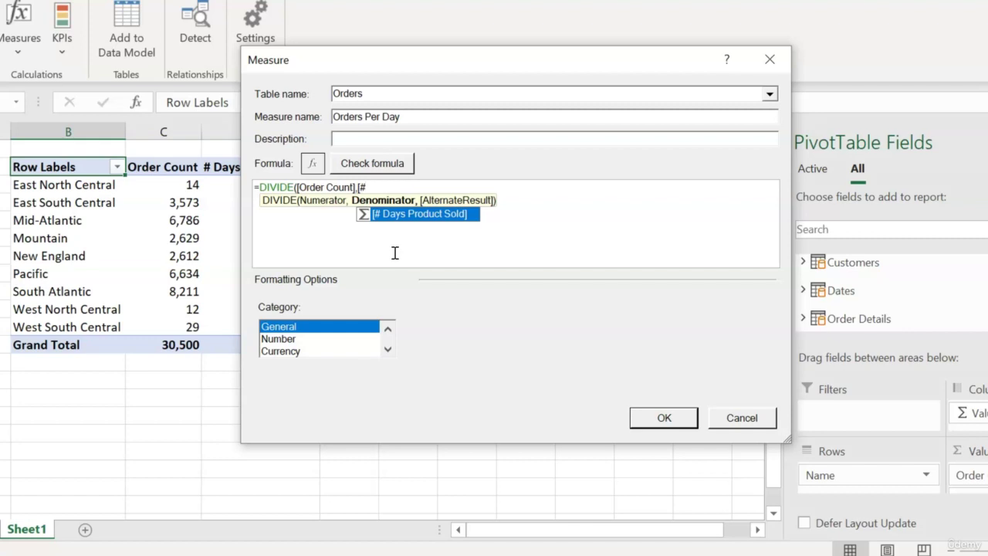
{"action": "key", "text": "Tab"}
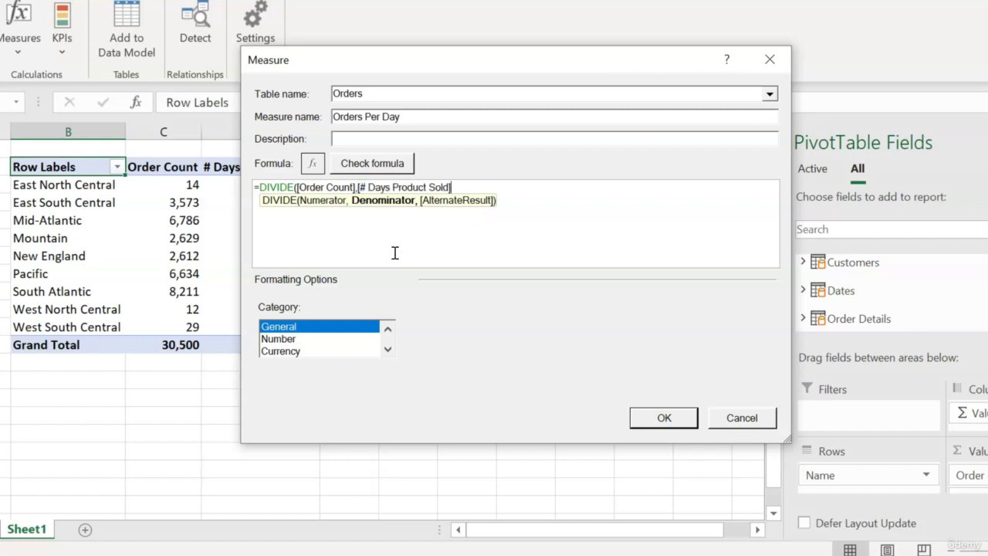
- Finish the formula with a BLANK() fallback: ,BLANK())
{"action": "type", "text": ","}
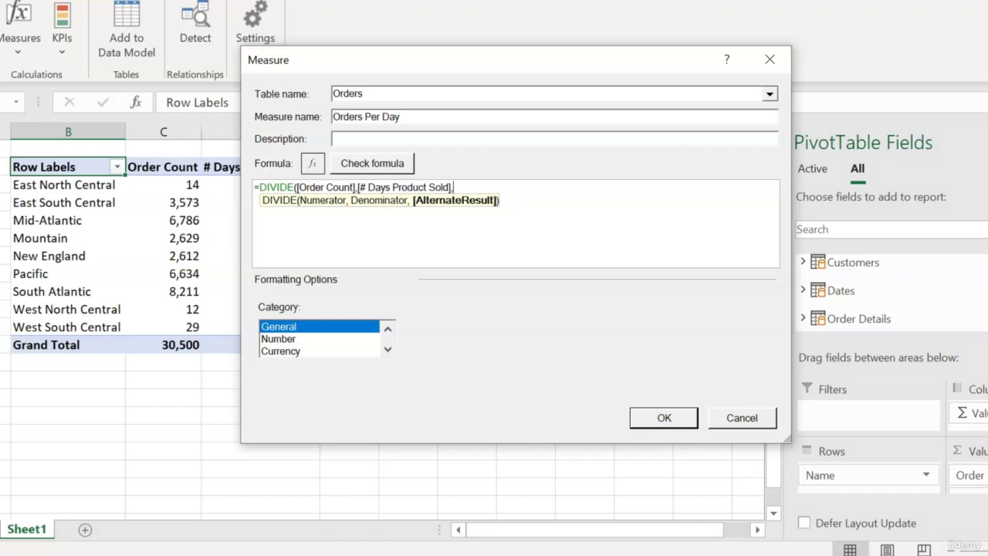
{"action": "type", "text": "BLAN"}
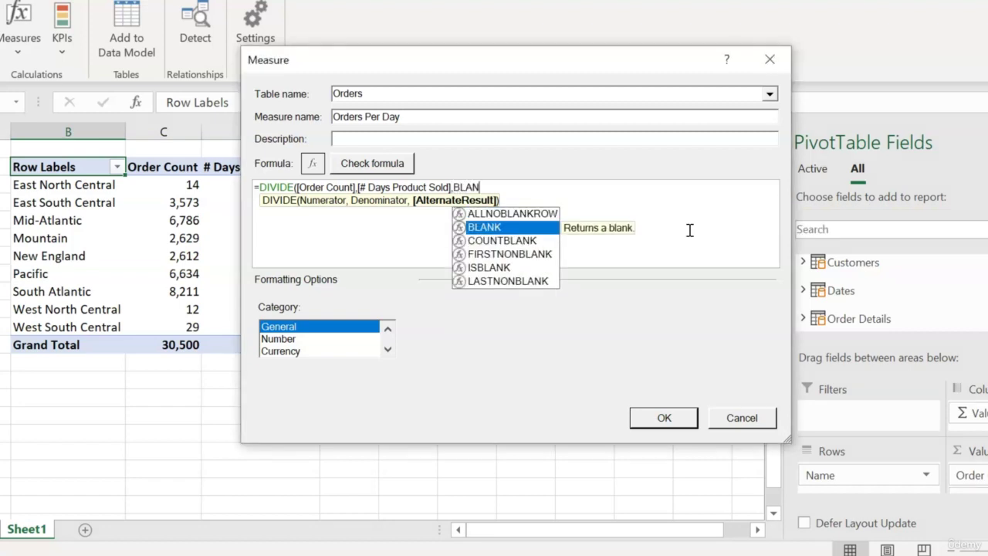
{"action": "key", "text": "Tab"}
{"action": "type", "text": ")"}
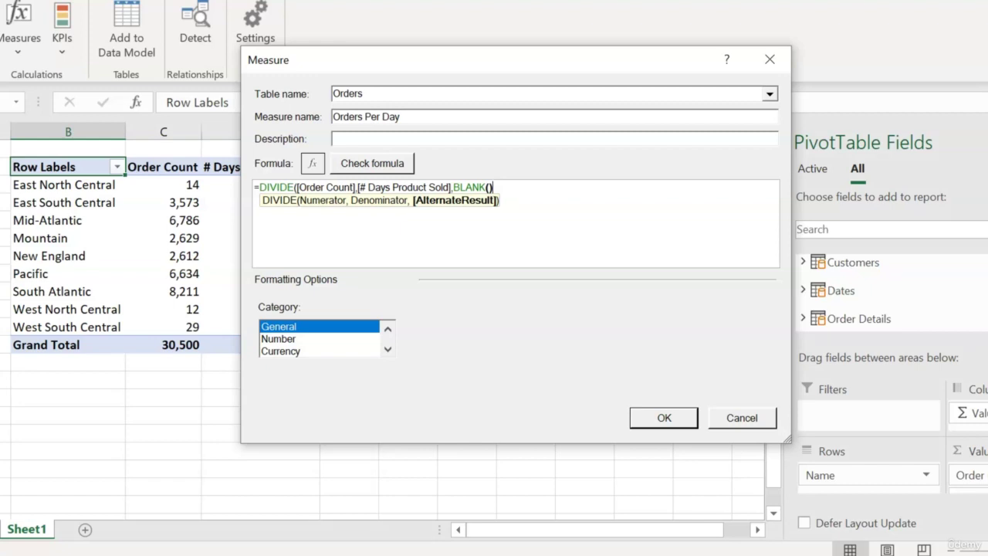
{"action": "type", "text": ")"}
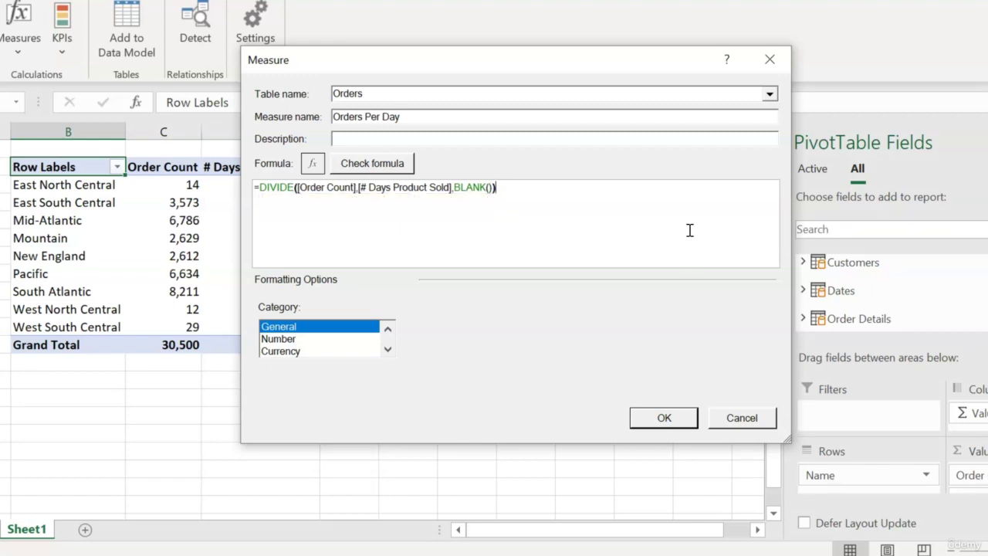
- Check the formula, format as Number with 1 decimal place, and save
{"action": "left_click", "coordinate": [373, 165]}
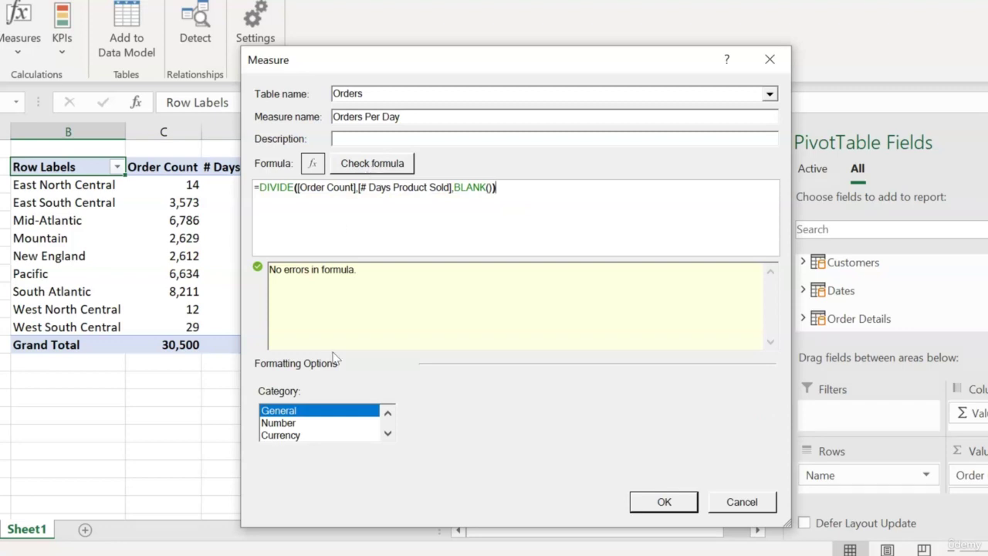
{"action": "left_click", "coordinate": [303, 424]}
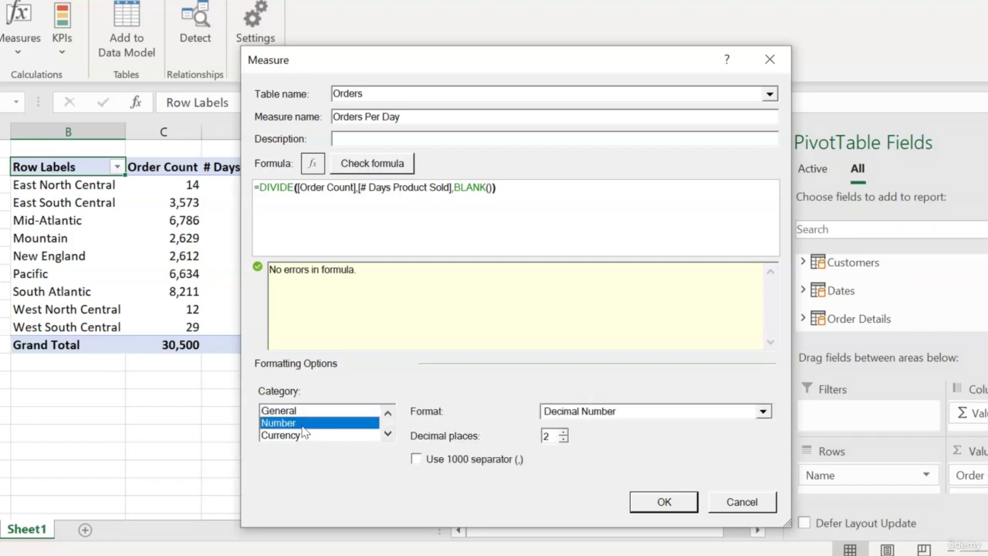
{"action": "left_click", "coordinate": [563, 440]}
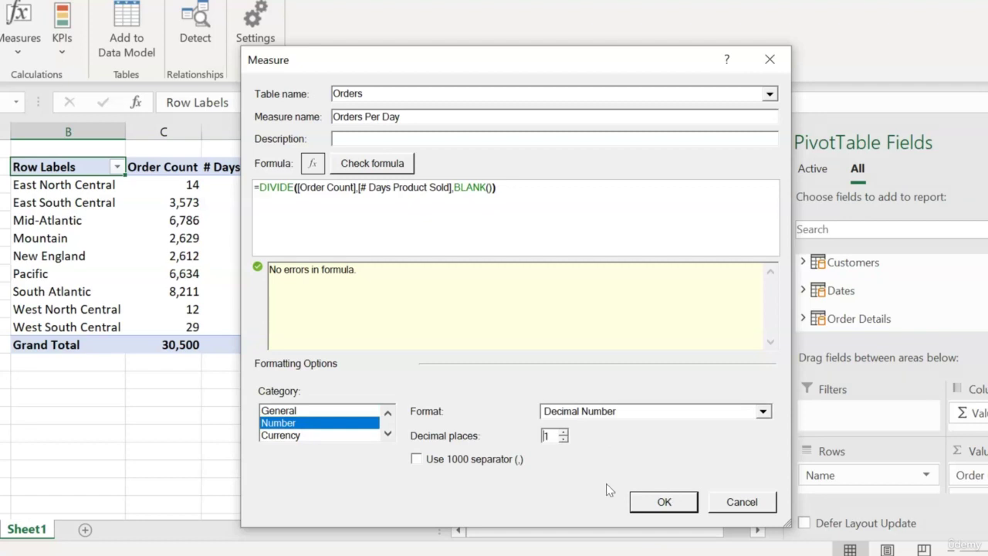
{"action": "left_click", "coordinate": [662, 503]}
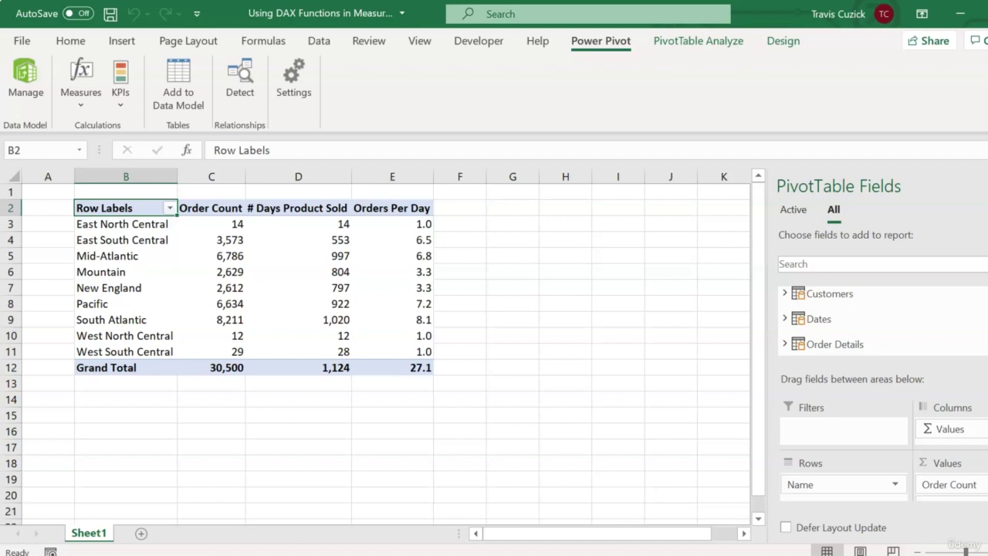
- Remove Order Count and # Days Product Sold from the pivot table's Values area
{"action": "left_click", "coordinate": [904, 484]}
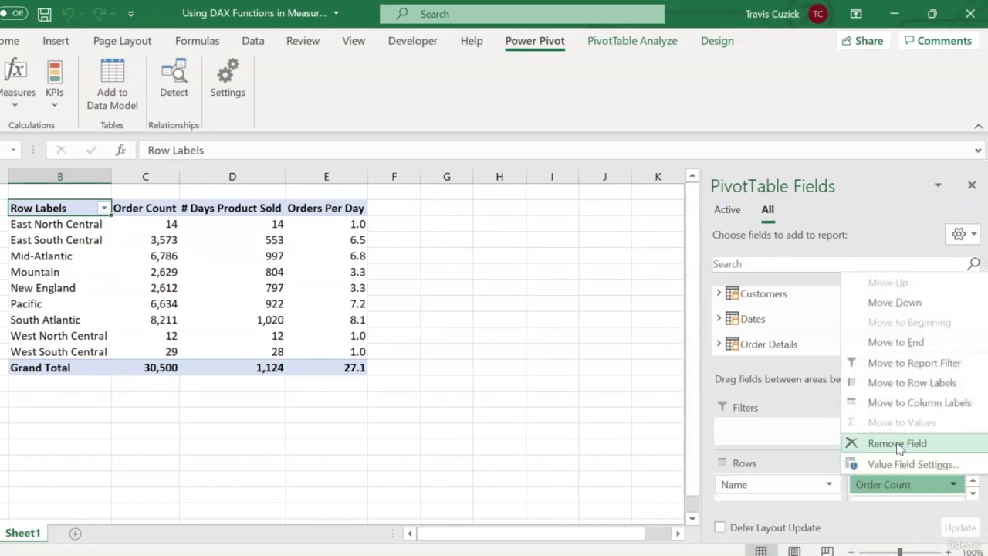
{"action": "left_click", "coordinate": [897, 443]}
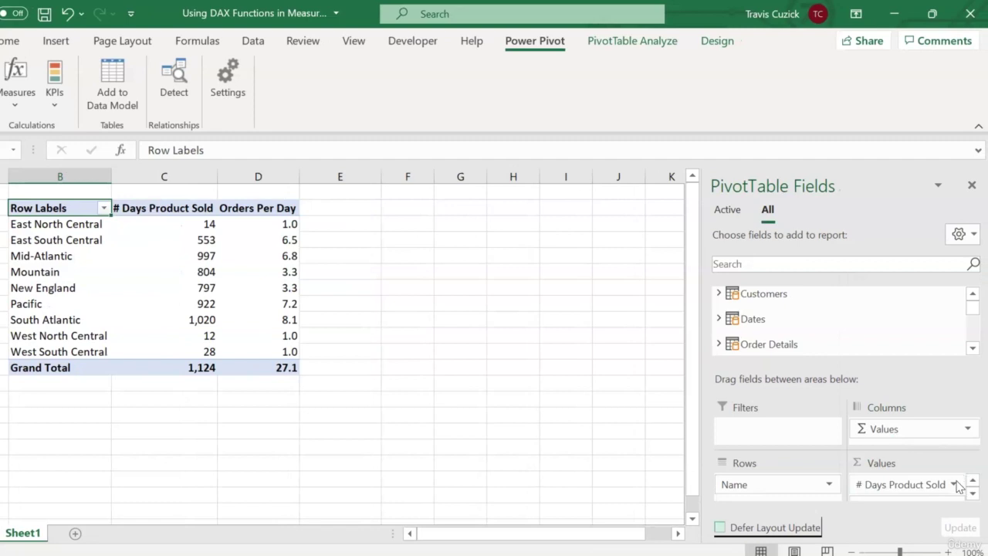
{"action": "left_click", "coordinate": [903, 485]}
{"action": "left_click", "coordinate": [897, 443]}
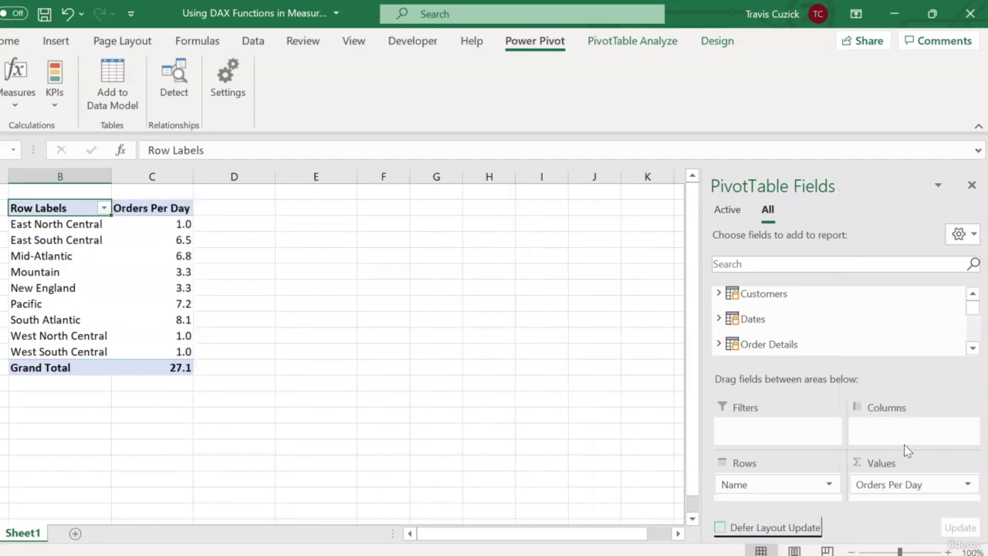